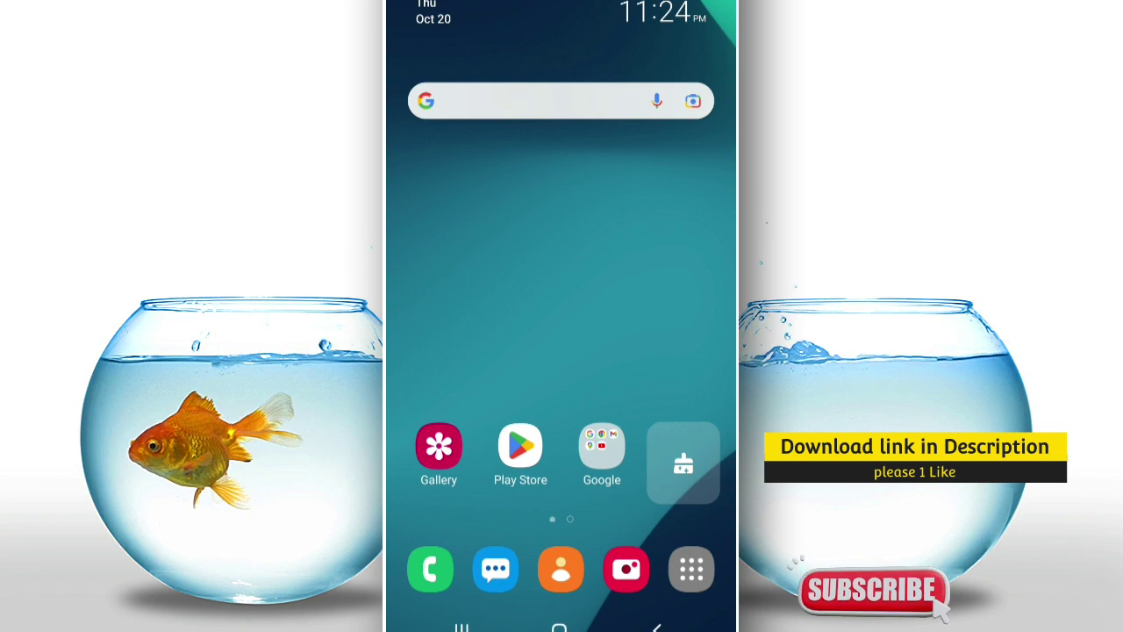
# Launch Chrome from the Google folder to the PicWish Photo Enhancer page and dismiss its chat popup
pyautogui.click(602, 446)
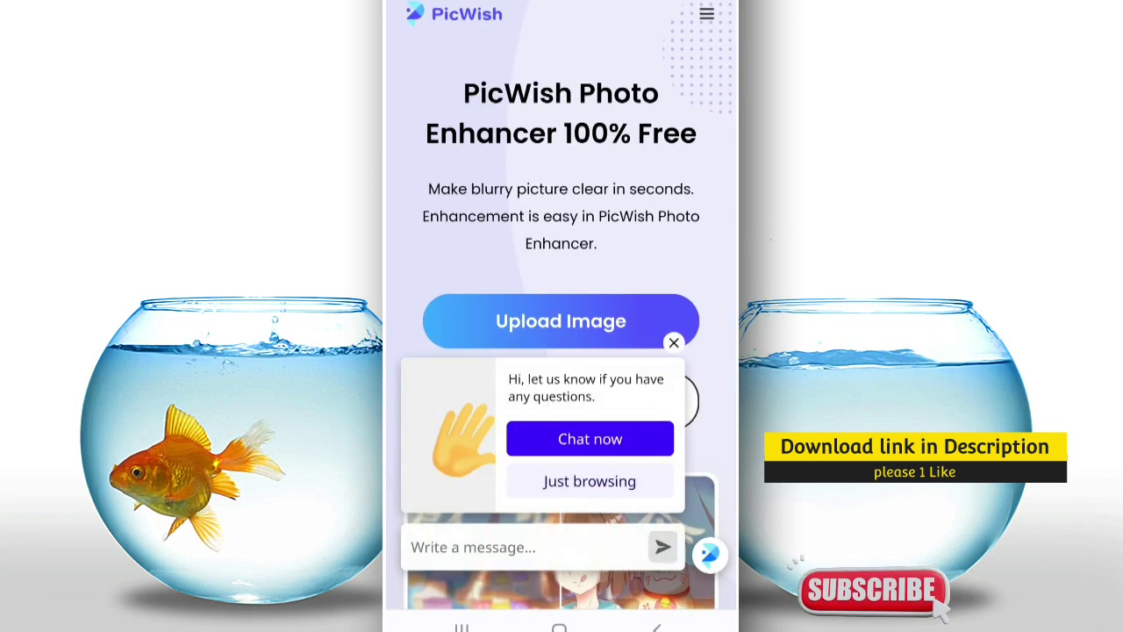
pyautogui.click(674, 342)
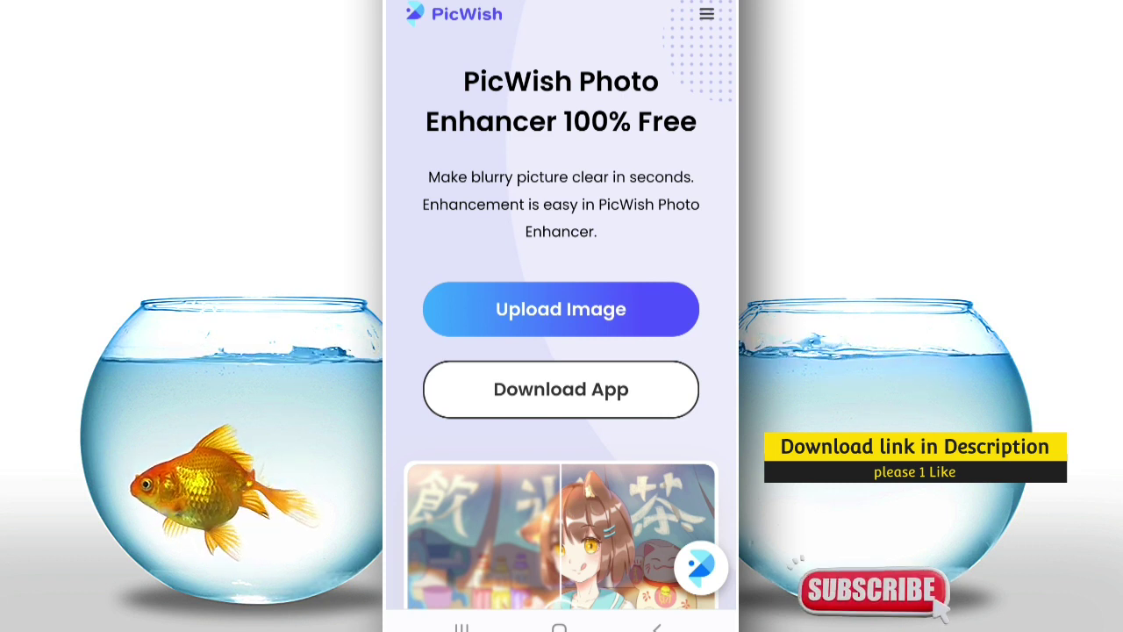
# Upload the blurry portrait to get the 736x926px original beside a 1472x1852px enhanced result
pyautogui.click(560, 309)
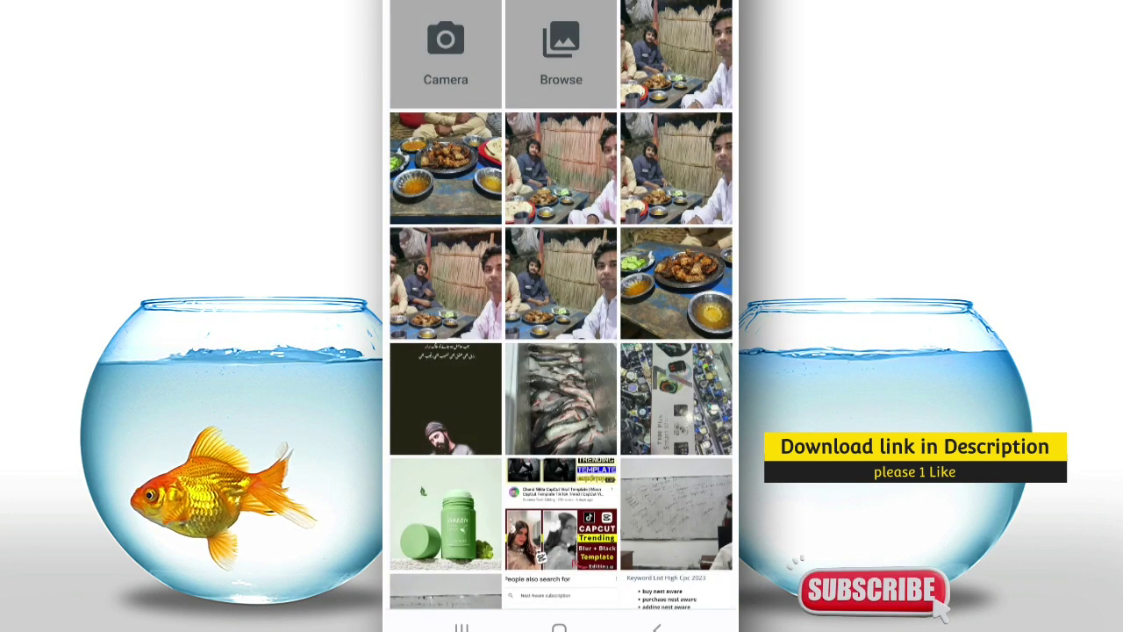
pyautogui.scroll(-5, 560, 315)
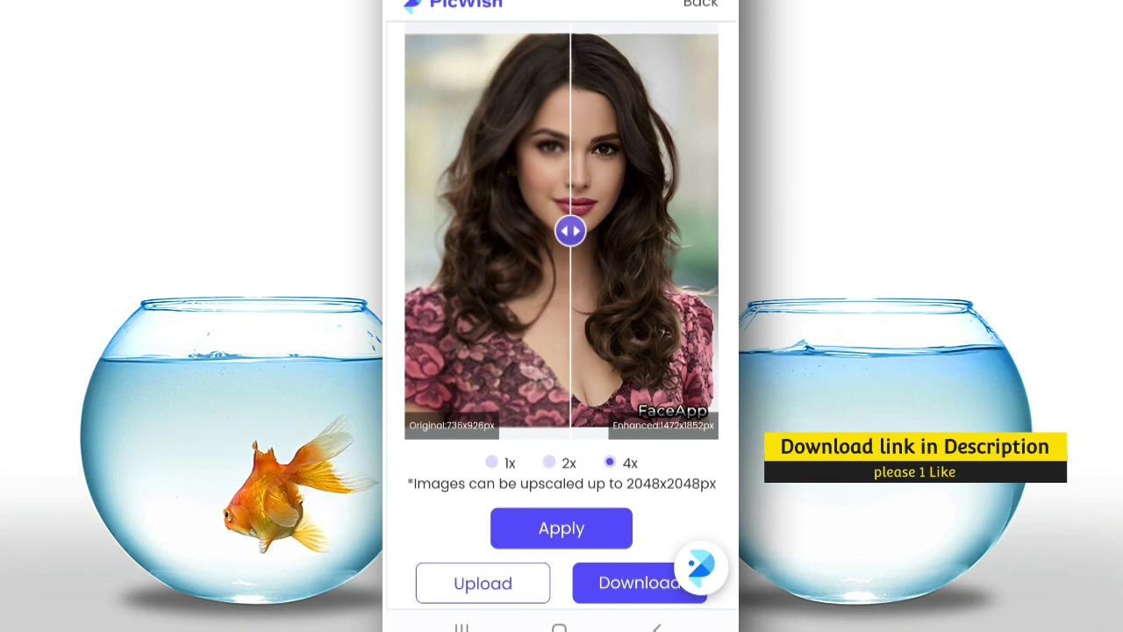
# Attempt 4x upscaling, refused for size, then apply 1x so the portrait stays 736x926px
pyautogui.click(561, 527)
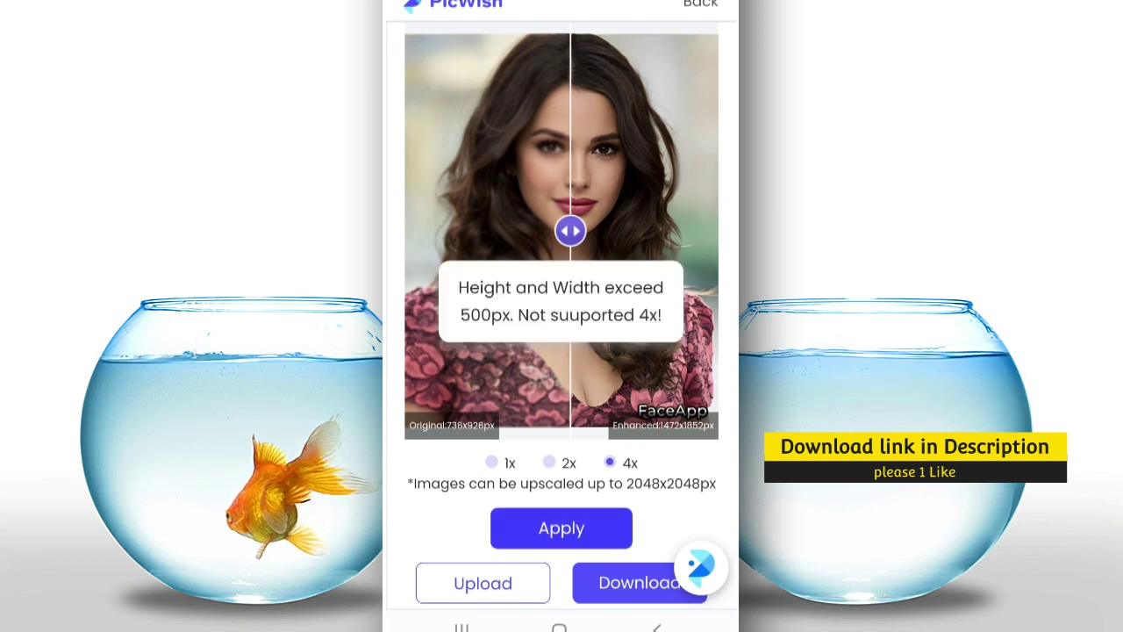
pyautogui.click(561, 527)
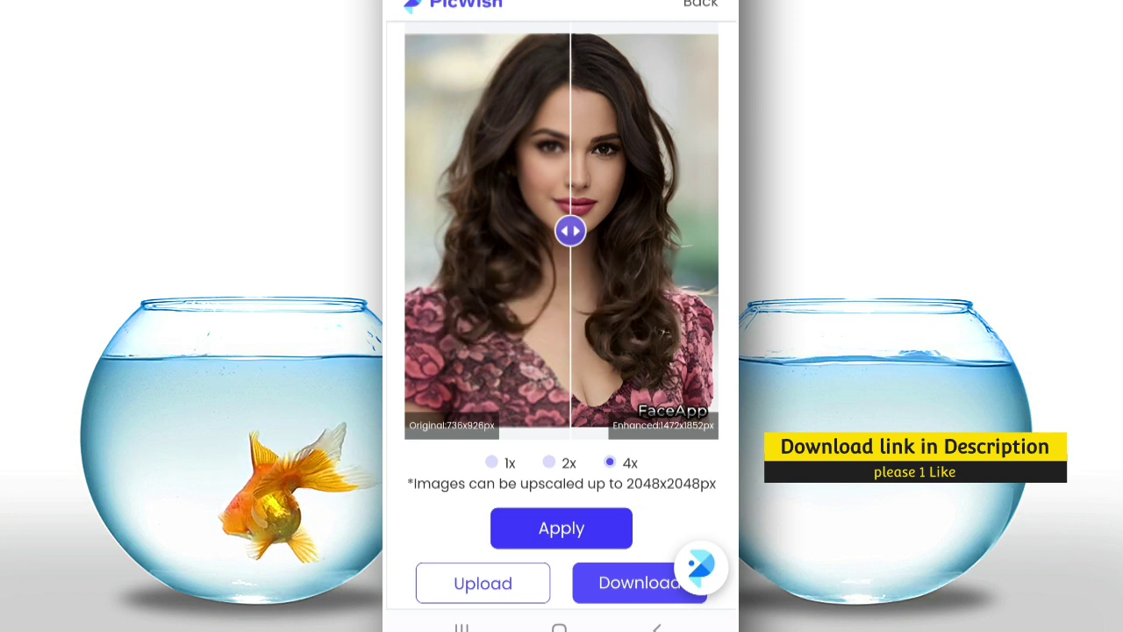
pyautogui.click(549, 463)
pyautogui.click(562, 527)
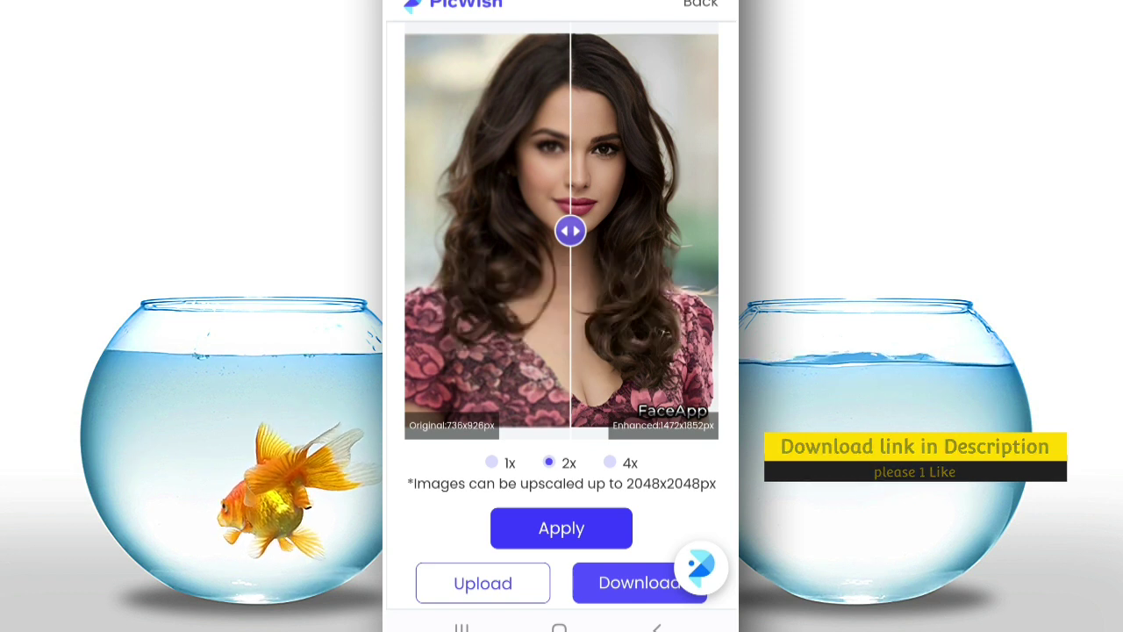
pyautogui.click(561, 527)
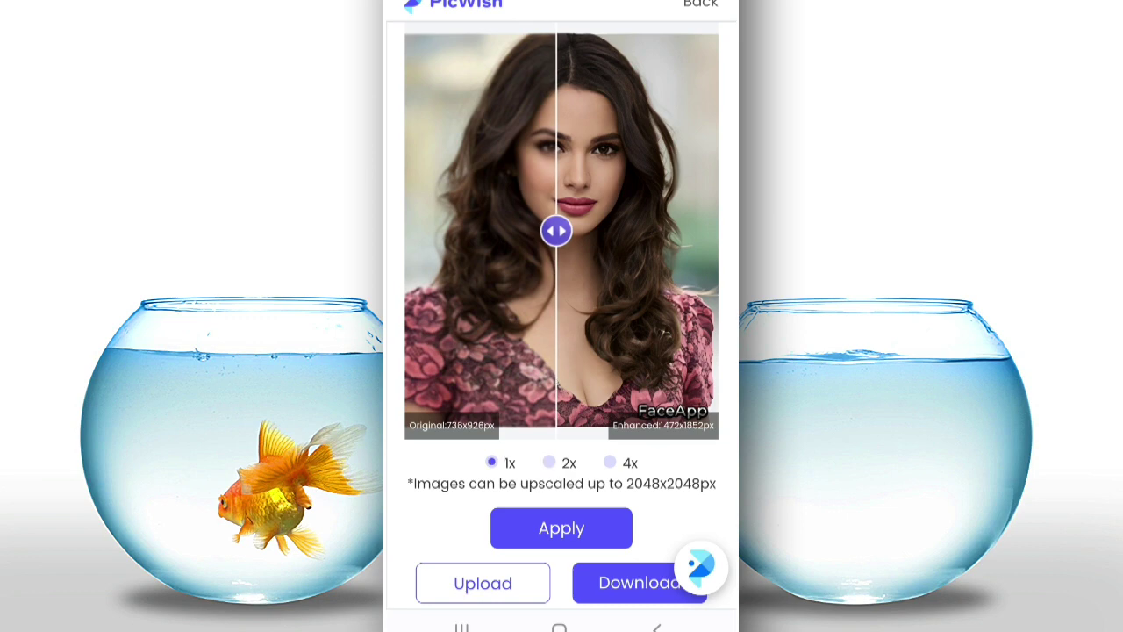
pyautogui.click(561, 528)
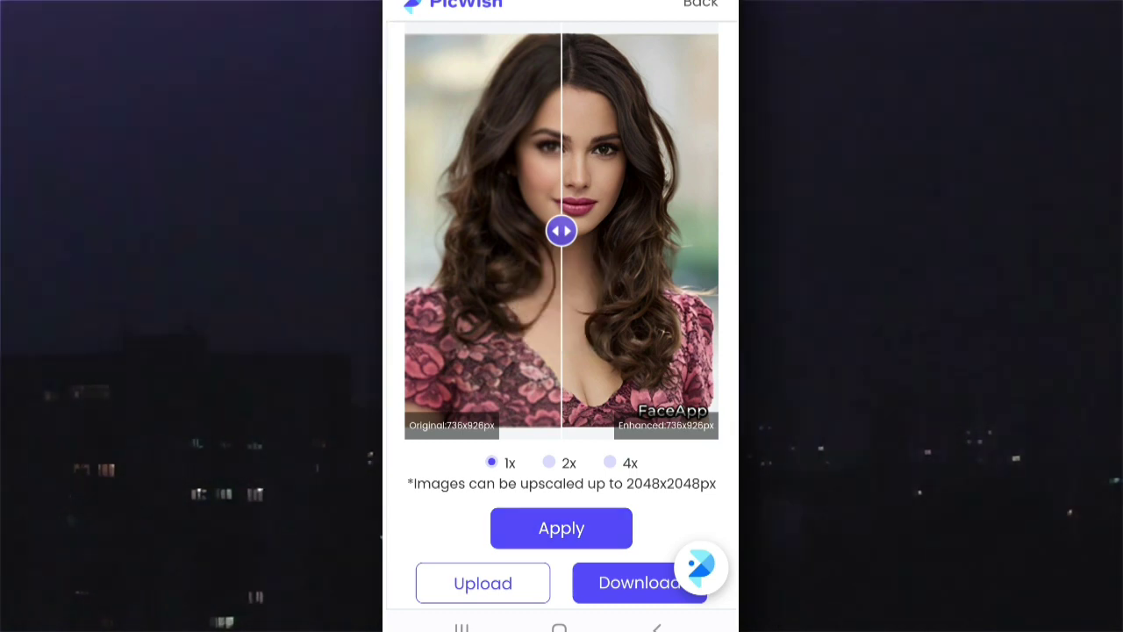
# Select the 2x upscale factor to enlarge the portrait to 1472x1852px
pyautogui.click(549, 462)
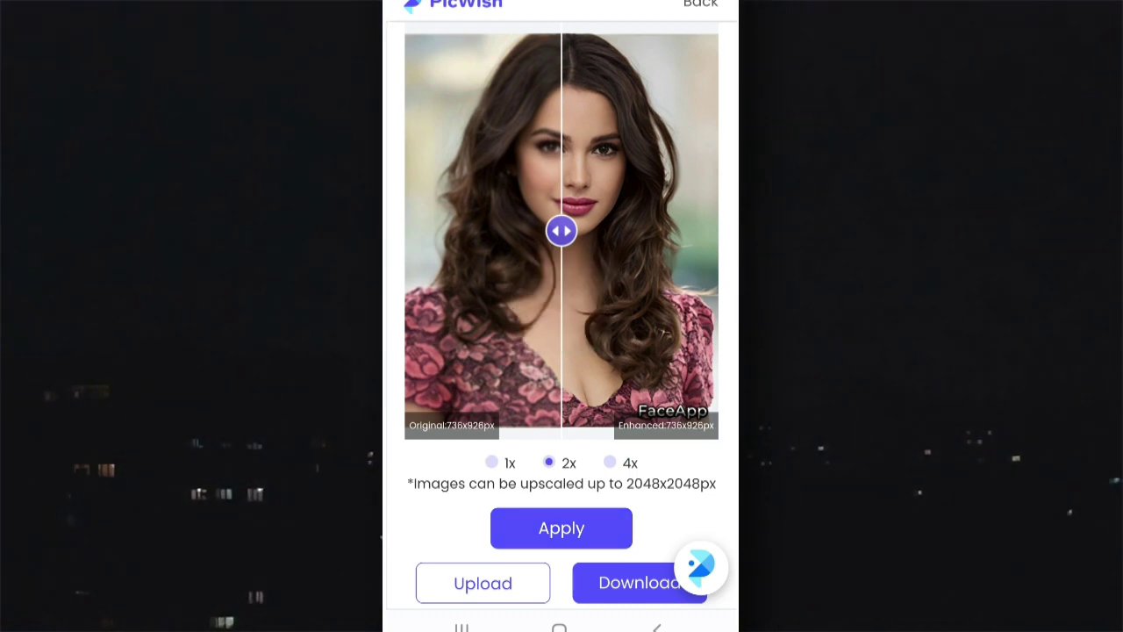